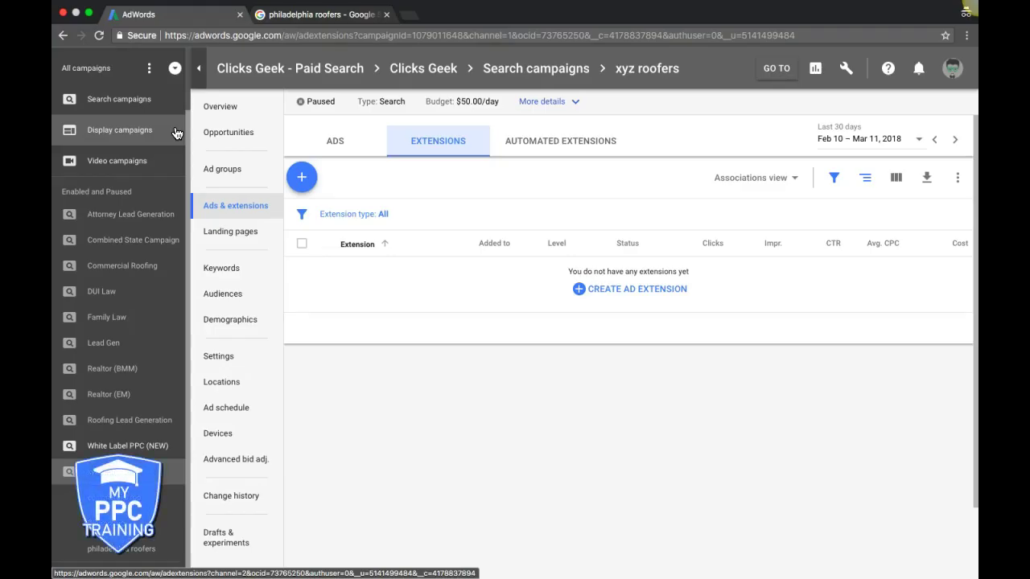
- Switch to the Google results for "philadelphia roofers" and examine the extensions shown in the paid ads across the page
left_click(239, 117)
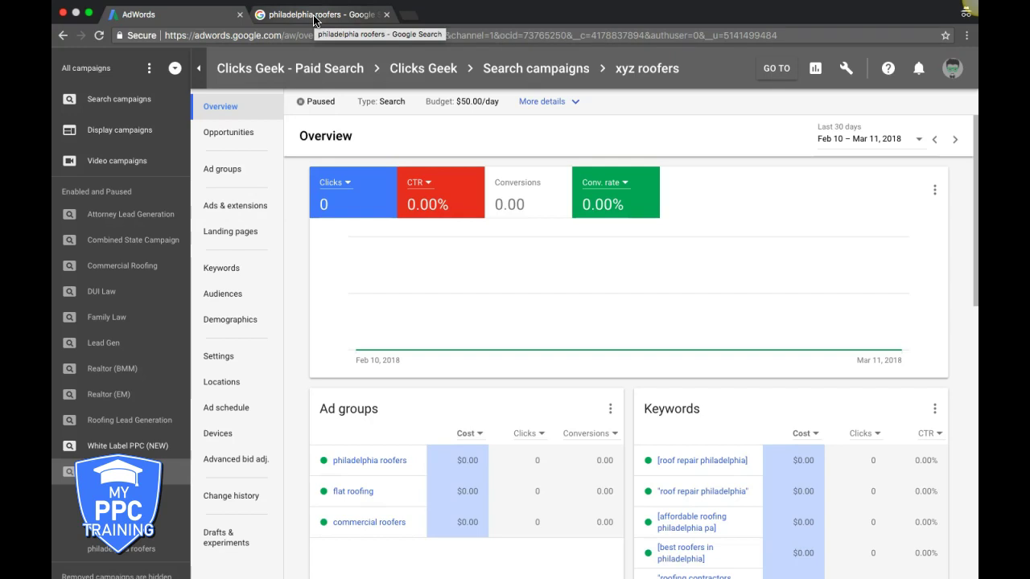
left_click(314, 16)
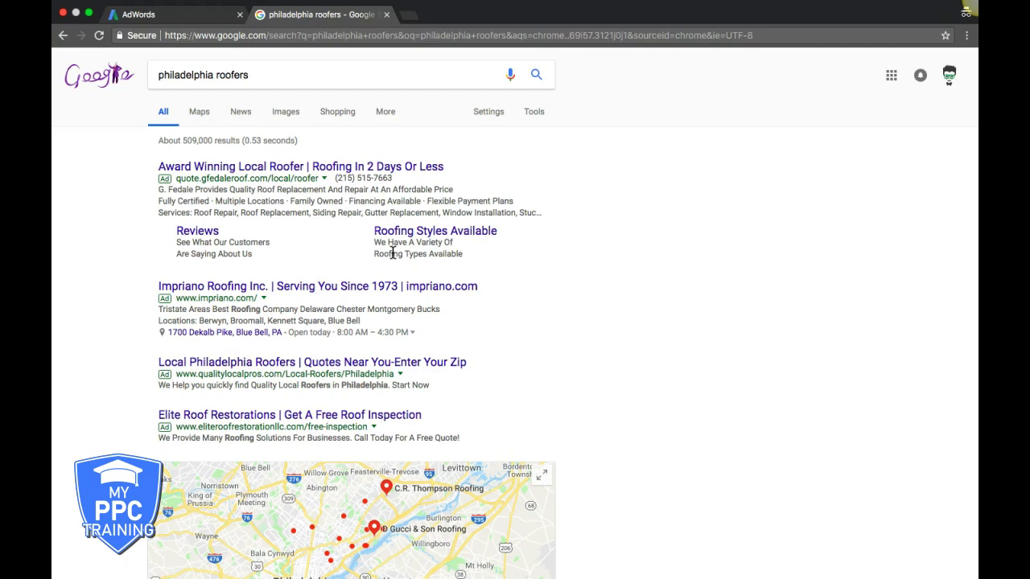
scroll(631, 326, "down", 1)
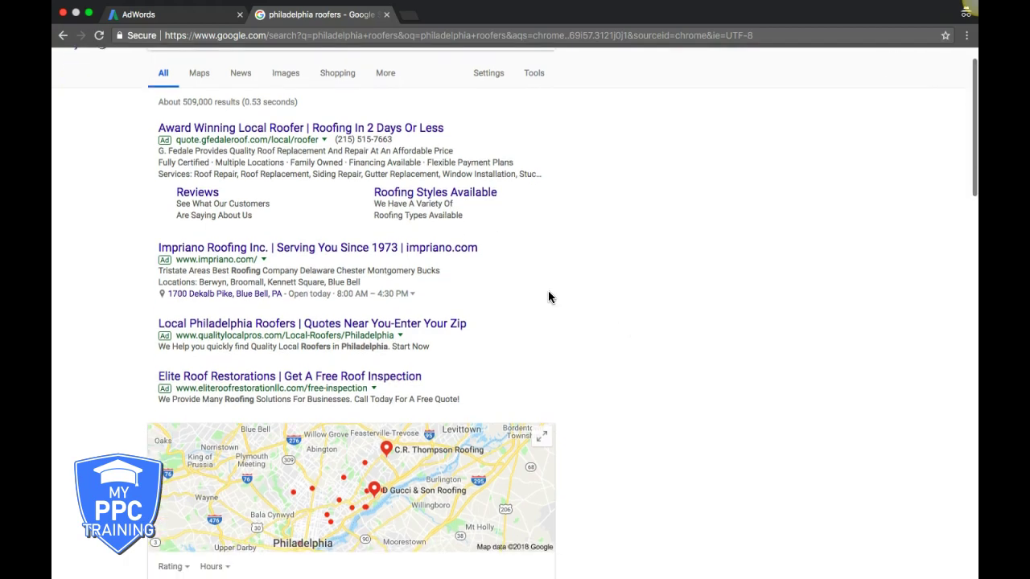
scroll(715, 344, "down", 5)
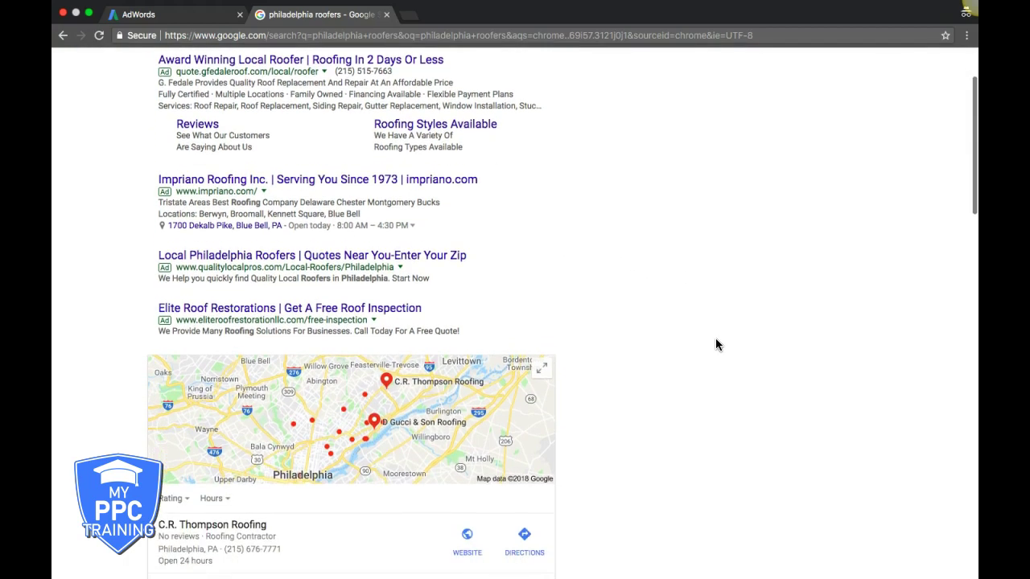
scroll(715, 339, "down", 20)
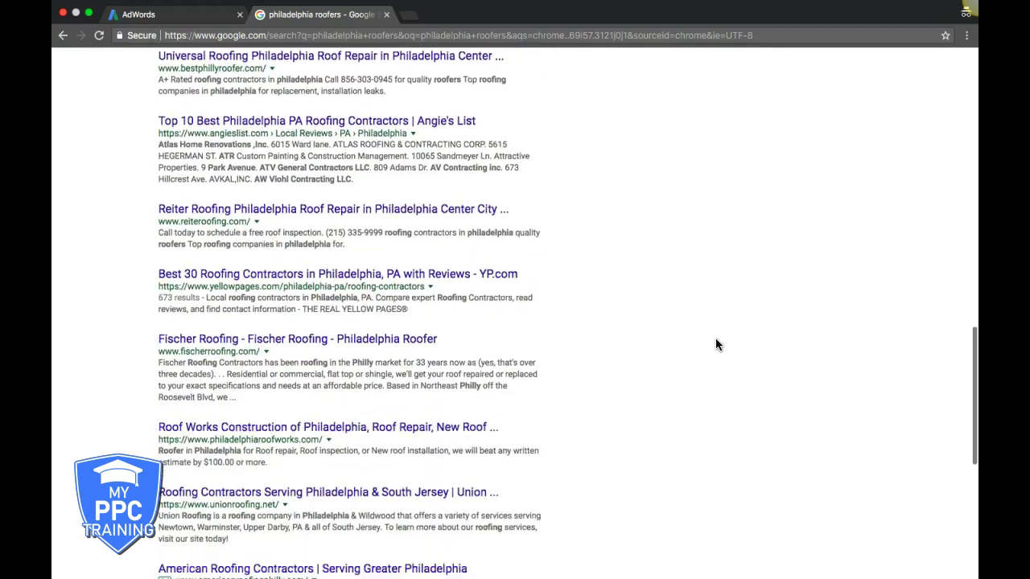
scroll(715, 344, "down", 6)
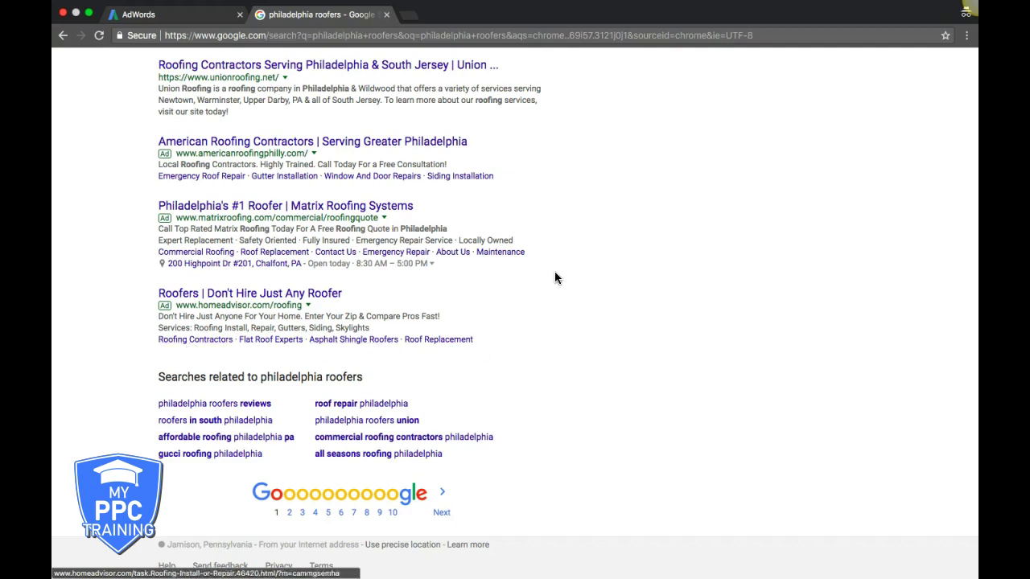
scroll(567, 325, "up", 1)
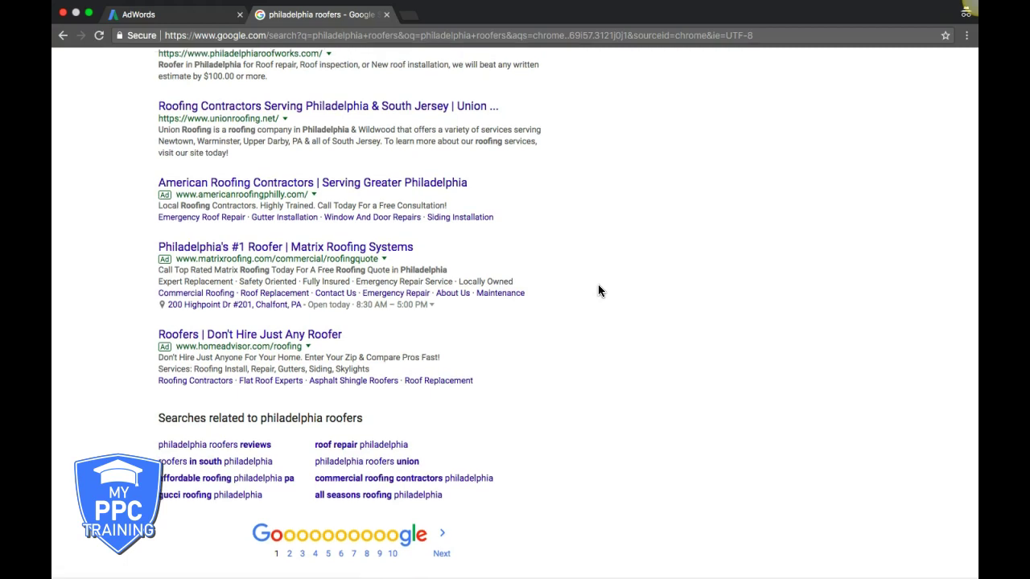
scroll(523, 255, "up", 1)
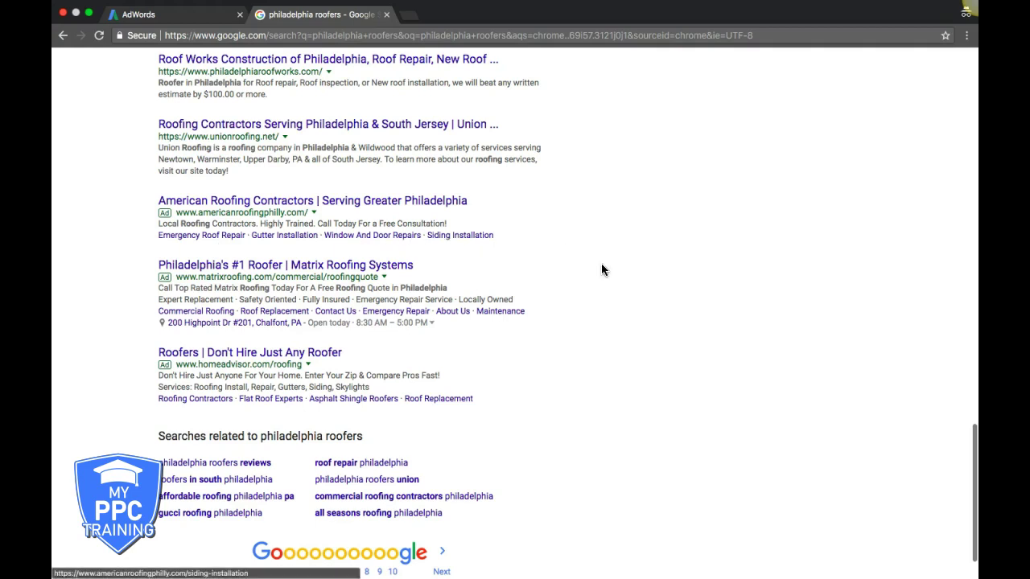
scroll(607, 273, "up", 1)
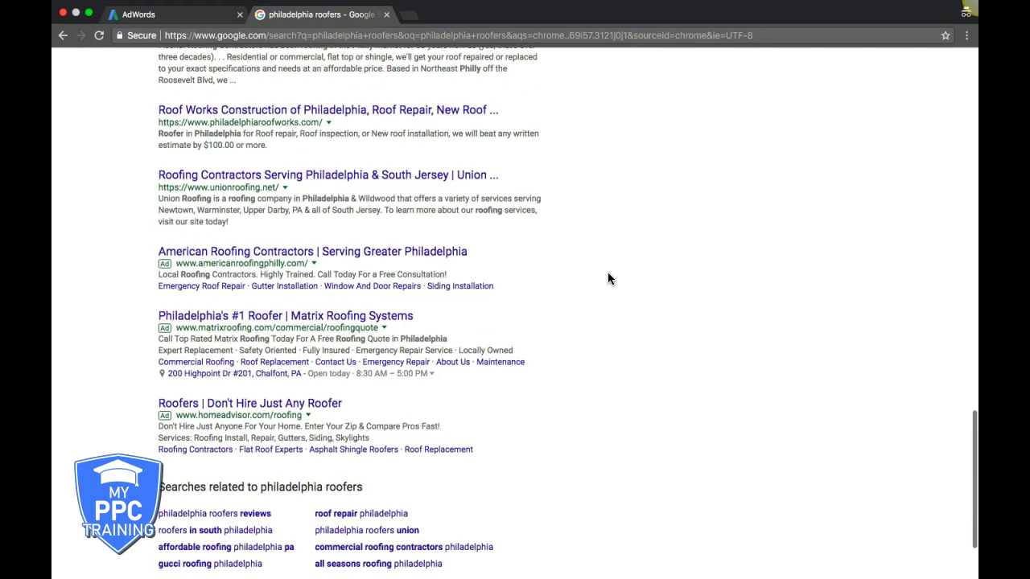
scroll(569, 319, "up", 1)
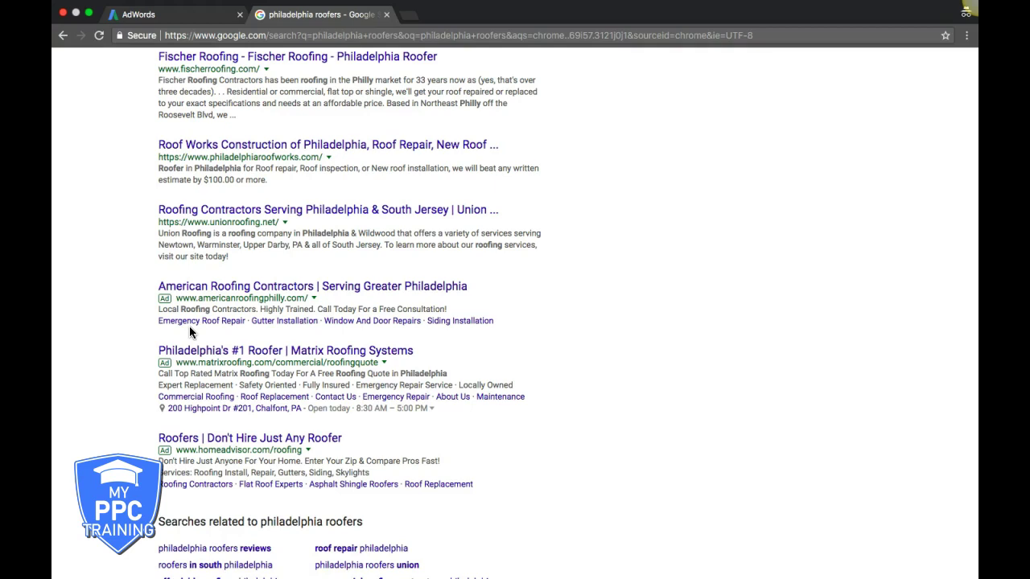
scroll(143, 301, "up", 10)
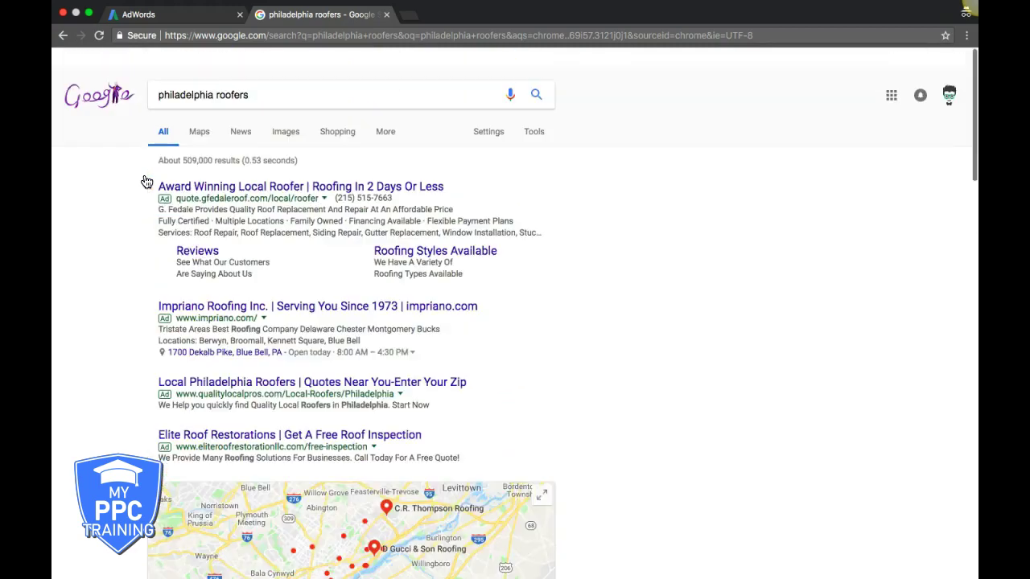
scroll(146, 182, "down", 1)
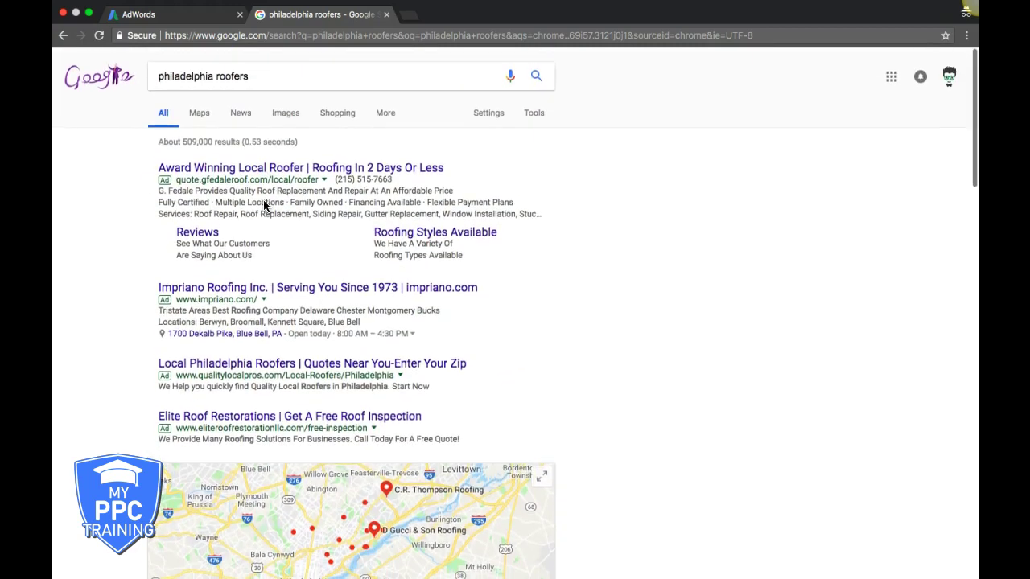
- Switch back to AdWords and start a new sitelink extension for the xyz roofers campaign, added at the Campaign level
left_click(168, 16)
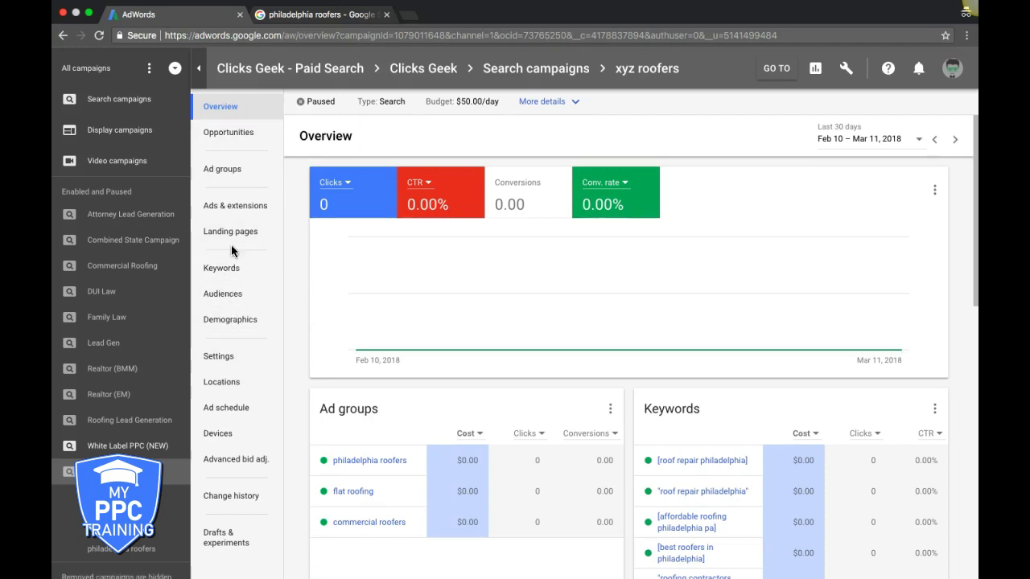
left_click(231, 207)
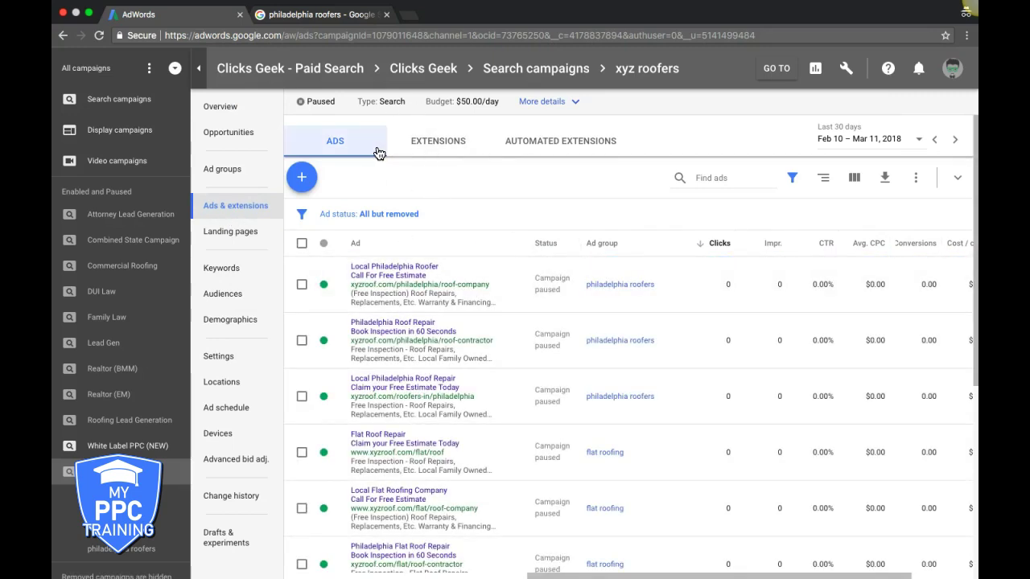
left_click(432, 155)
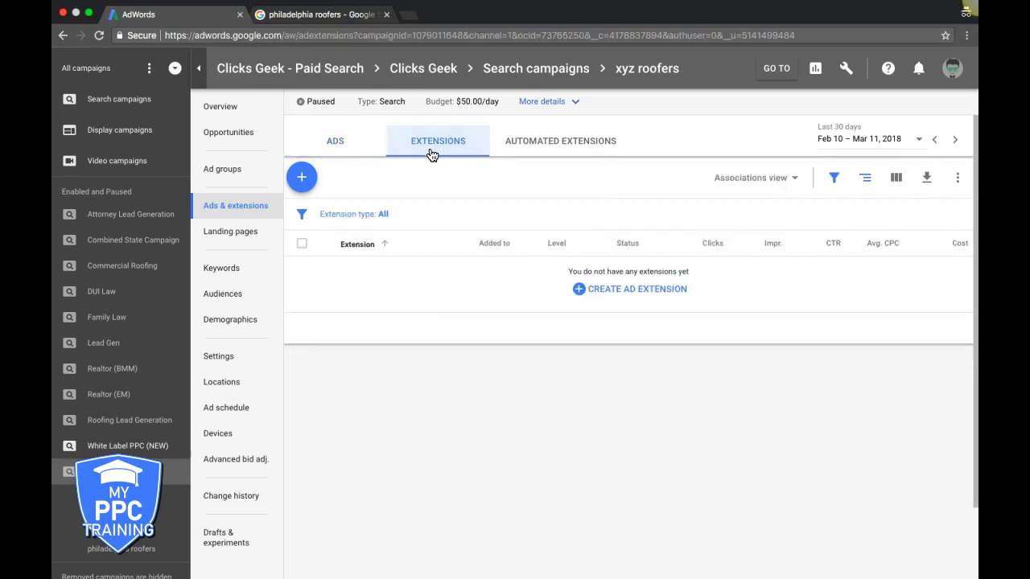
left_click(613, 292)
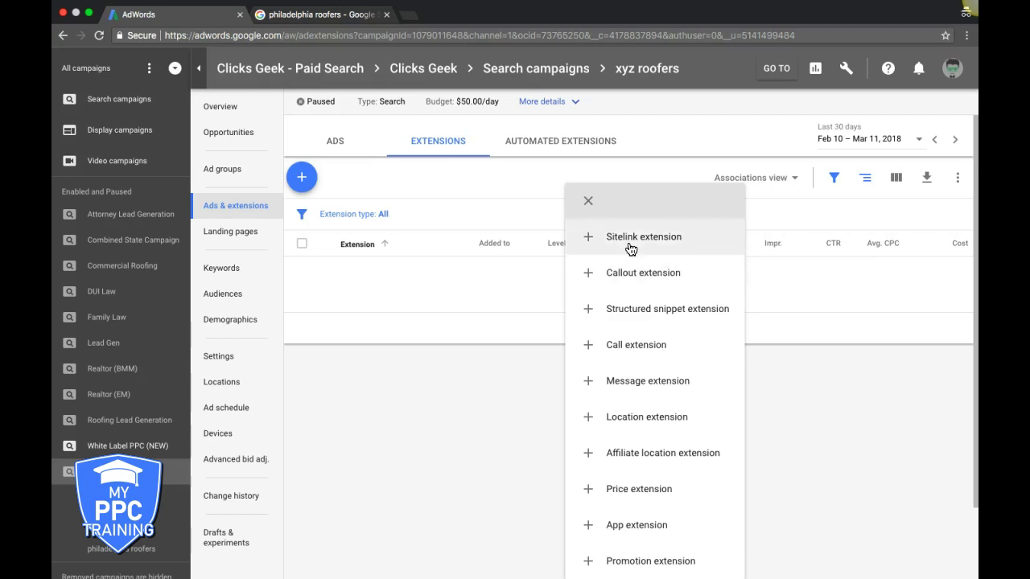
left_click(633, 246)
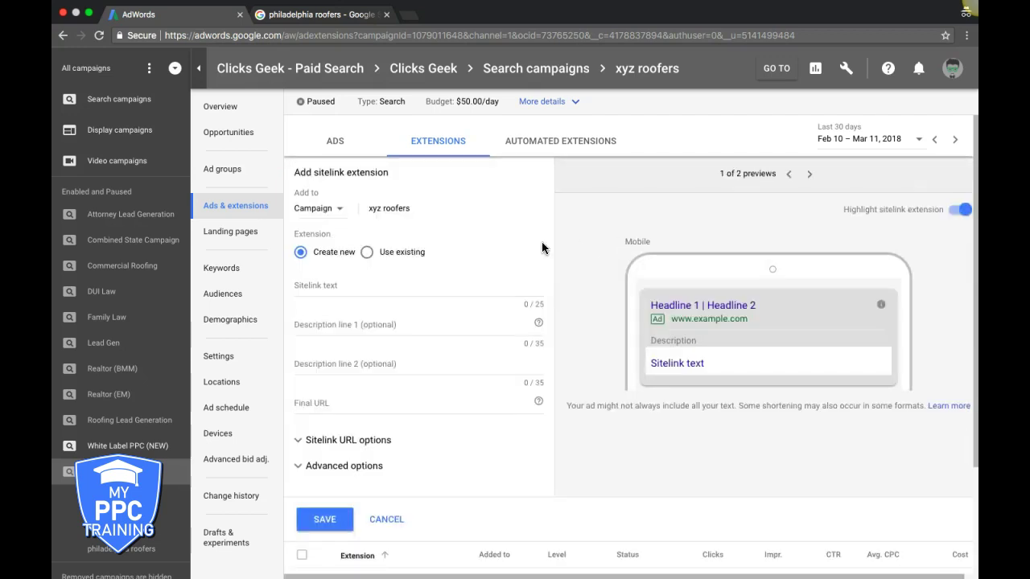
left_click(314, 211)
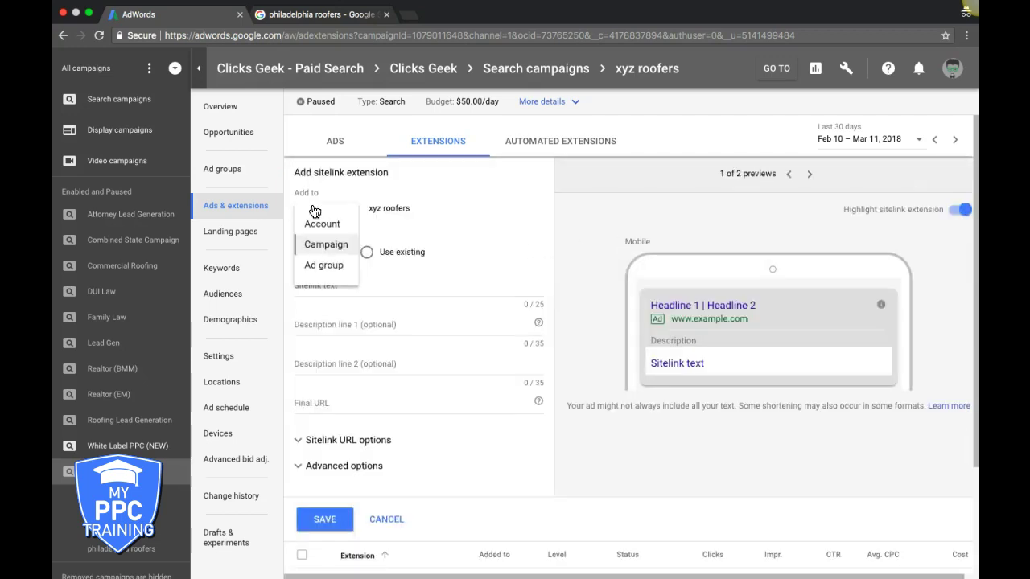
left_click(326, 244)
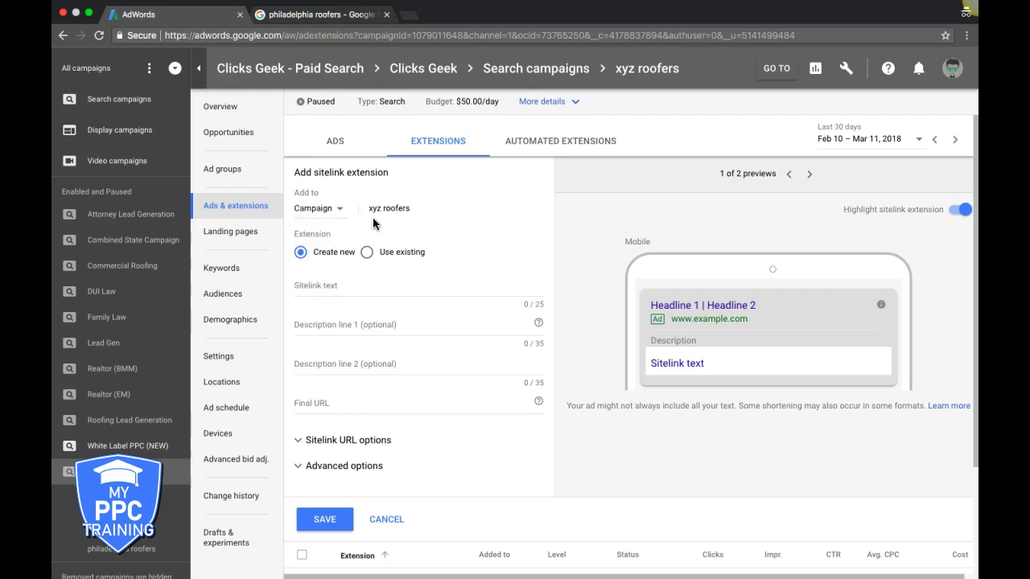
- Set the sitelink text to "certified roofing experts" and the final URL to xyzroofers.com/about
scroll(477, 230, "down", 1)
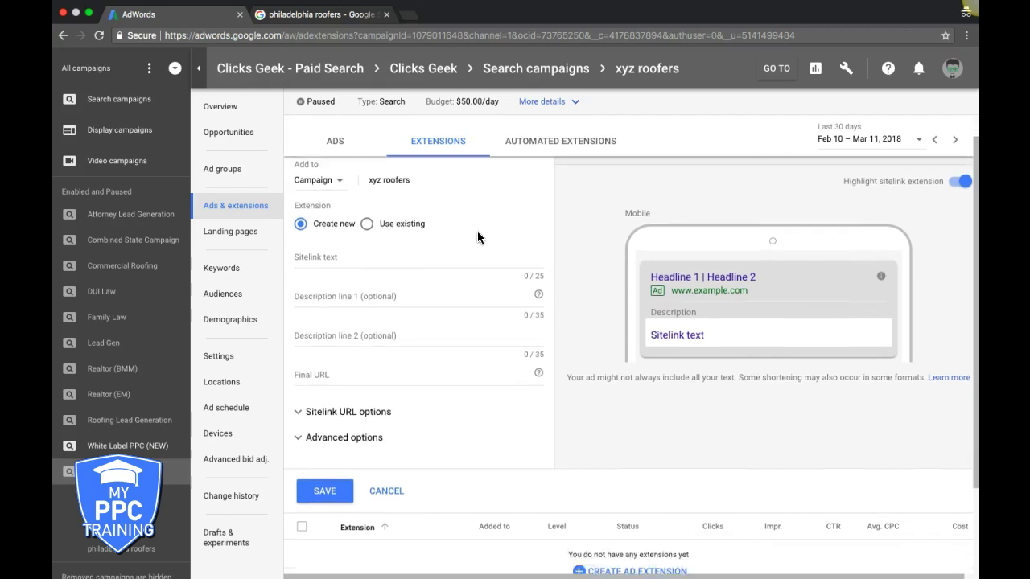
left_click(336, 259)
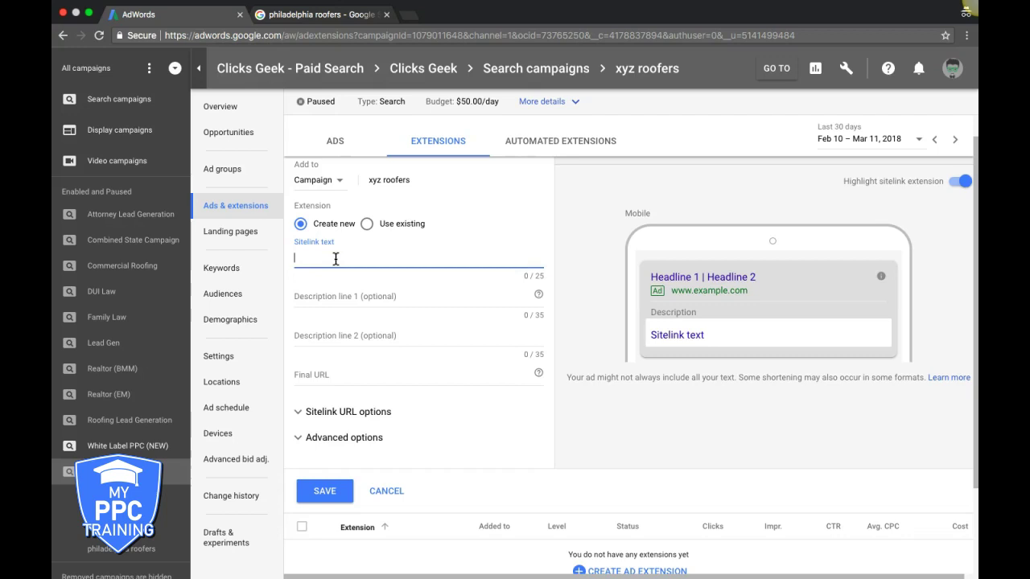
type("certified")
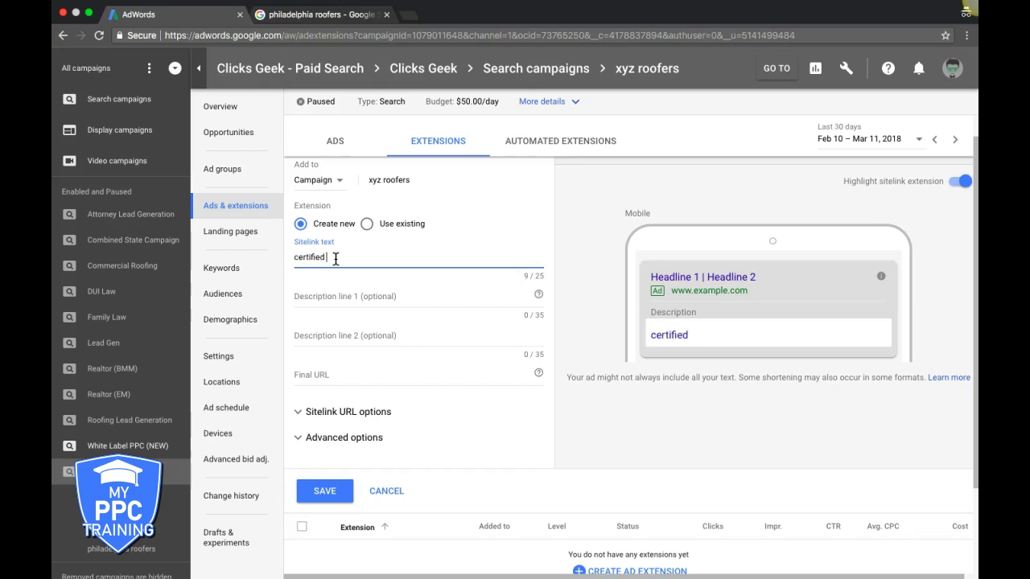
type(" roofing experts")
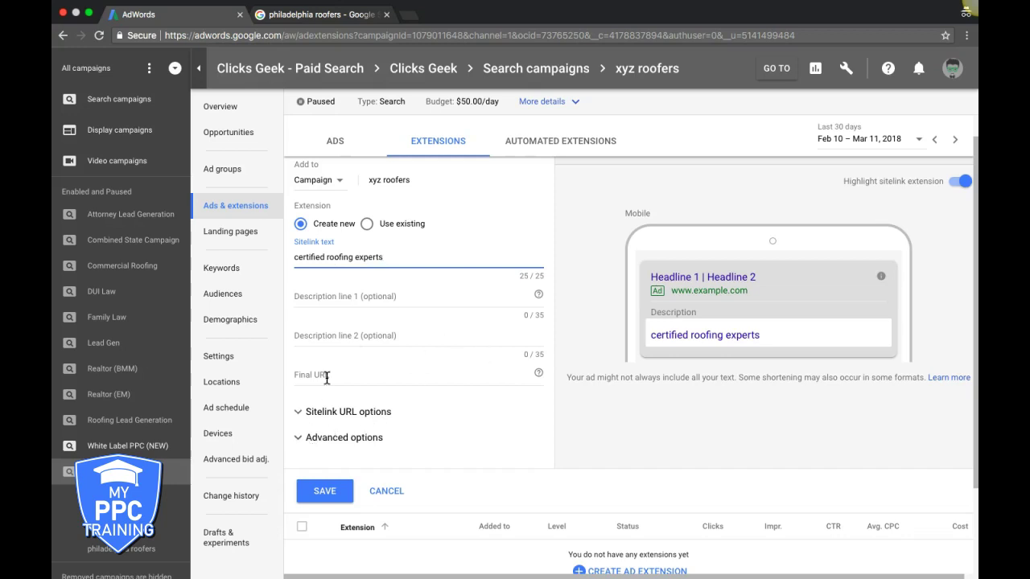
left_click(327, 378)
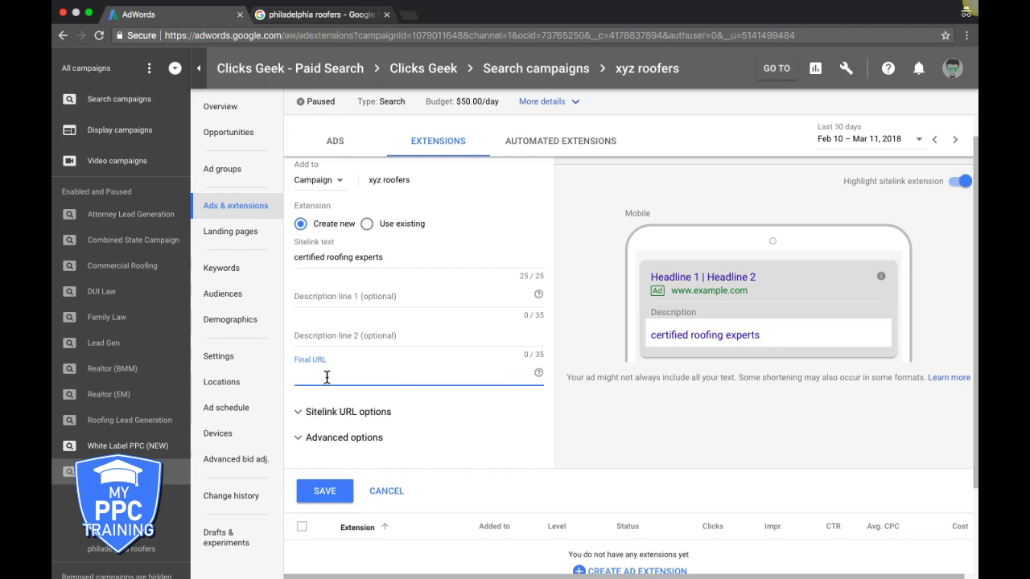
type("xyzroofers.com/about")
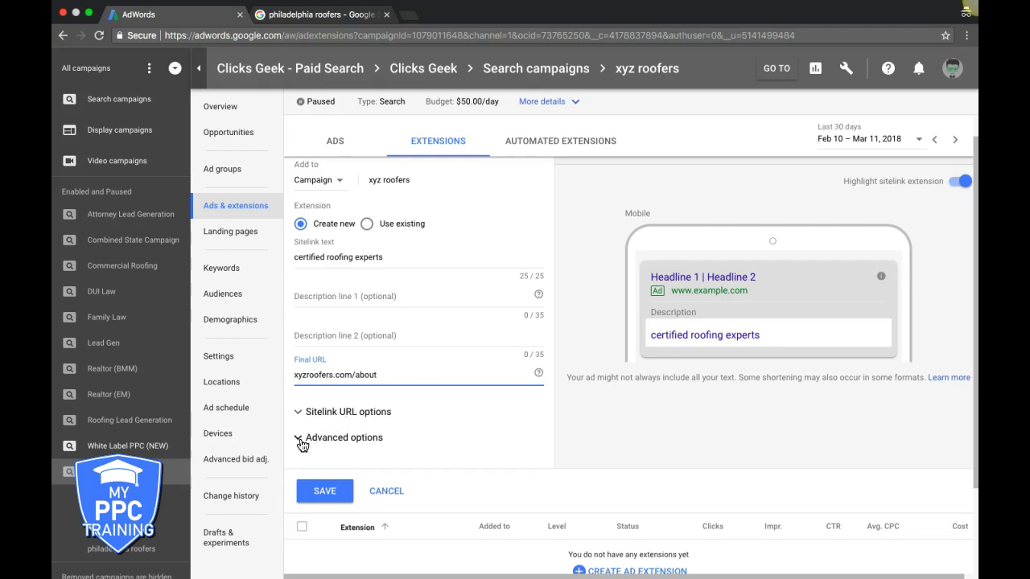
- Expand the sitelink's advanced options and review the device preference, scheduling settings and help notes for the description and final URL
left_click(300, 438)
scroll(539, 430, "down", 3)
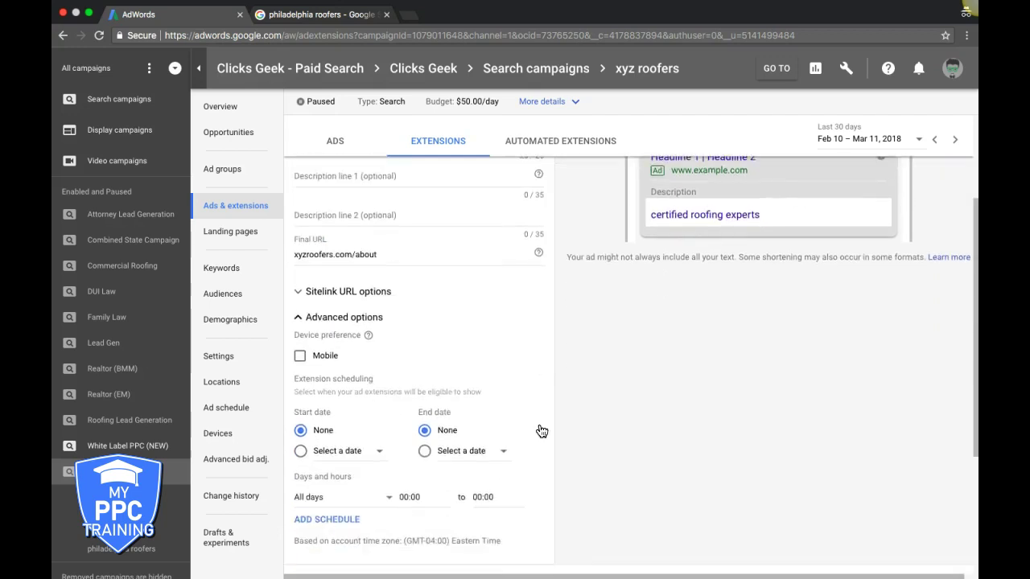
scroll(479, 323, "up", 4)
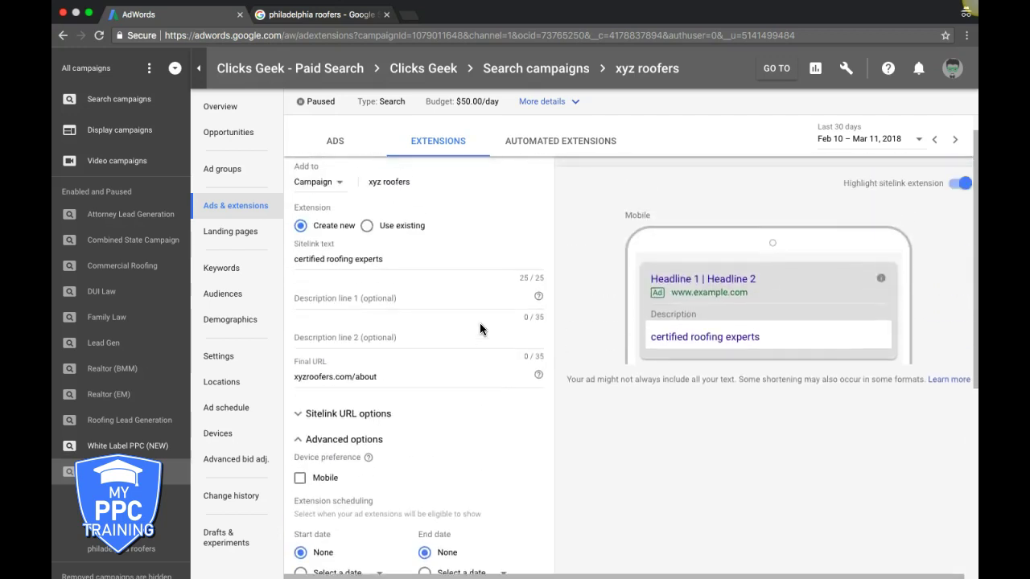
scroll(479, 323, "down", 1)
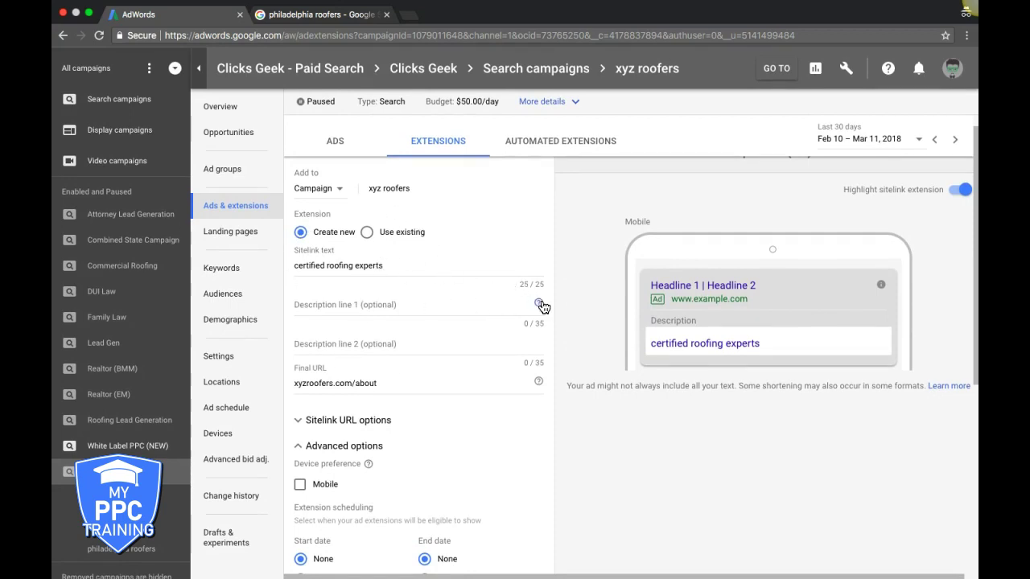
mouse_move(541, 307)
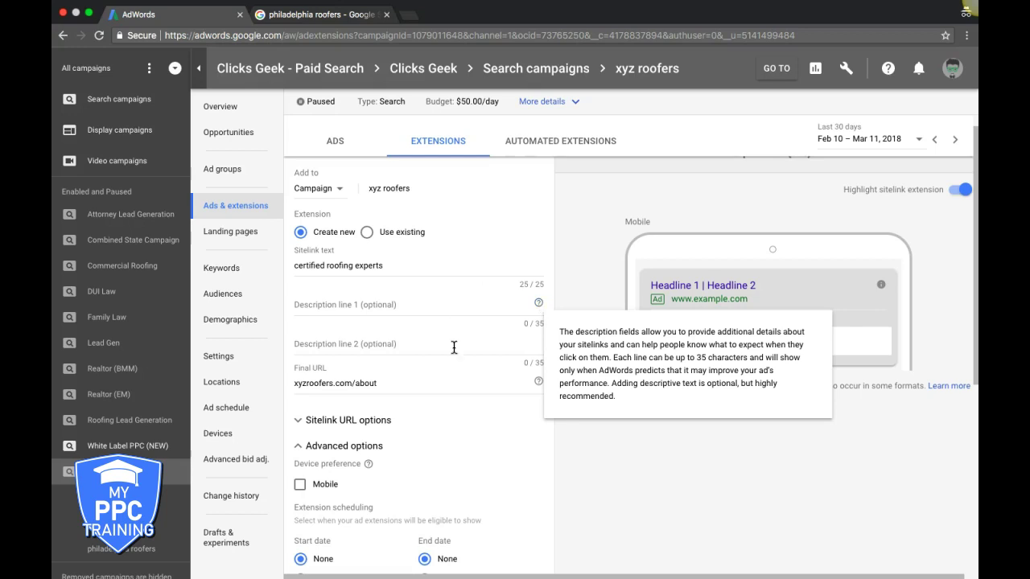
mouse_move(541, 389)
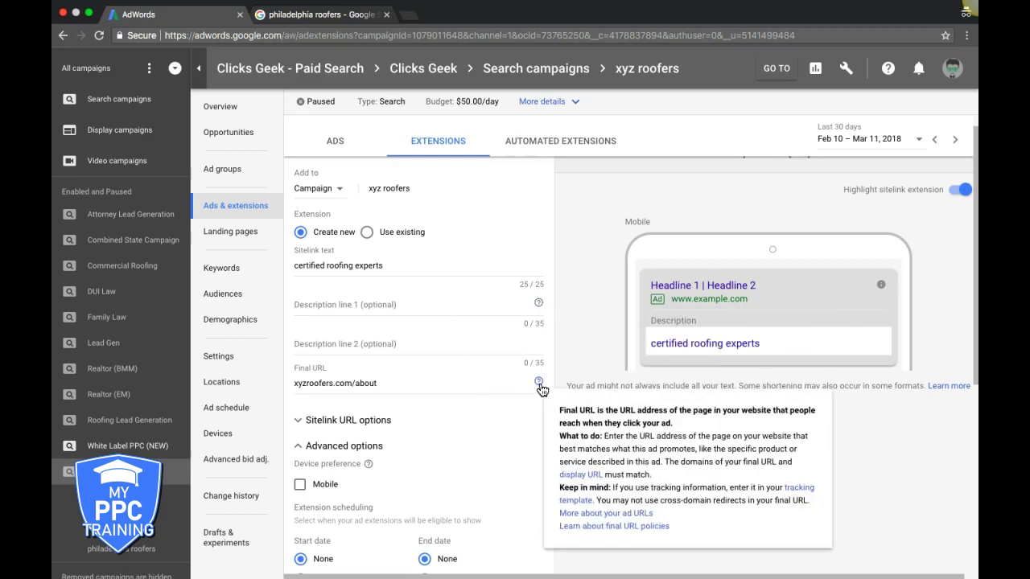
scroll(538, 382, "down", 4)
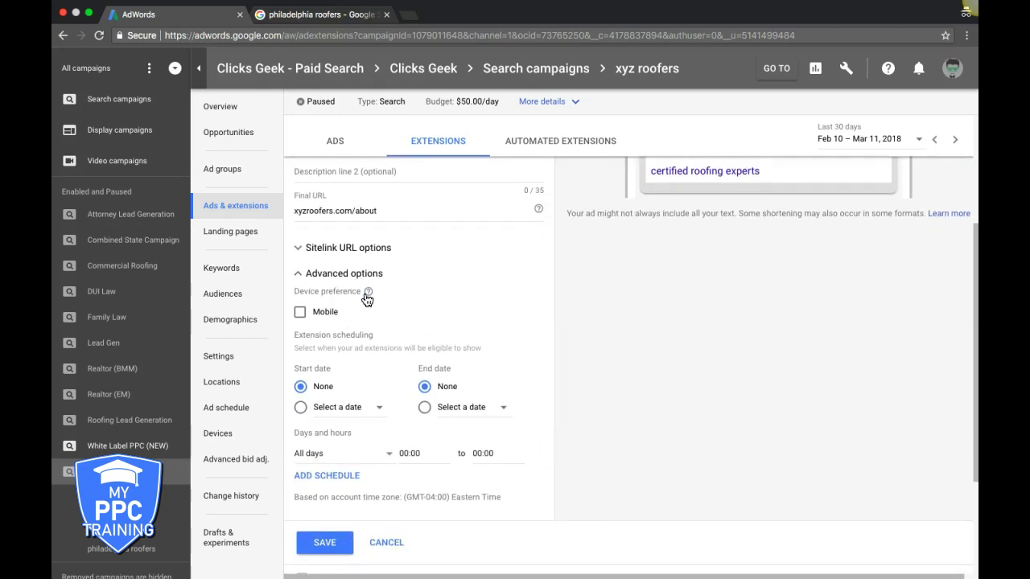
mouse_move(371, 293)
scroll(595, 309, "up", 5)
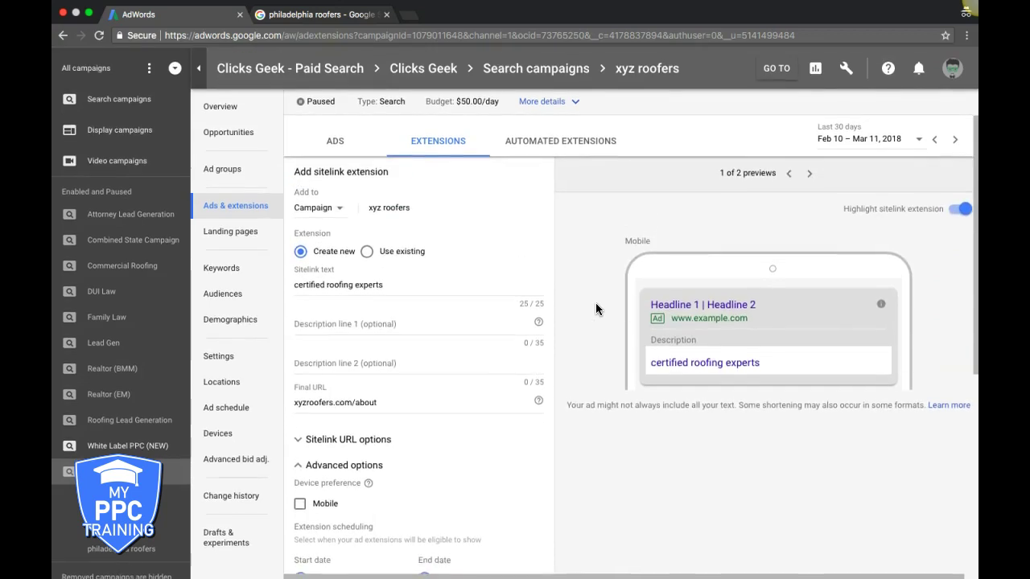
- Save the new sitelink extension with the default device and scheduling options
scroll(595, 308, "down", 7)
scroll(595, 303, "down", 1)
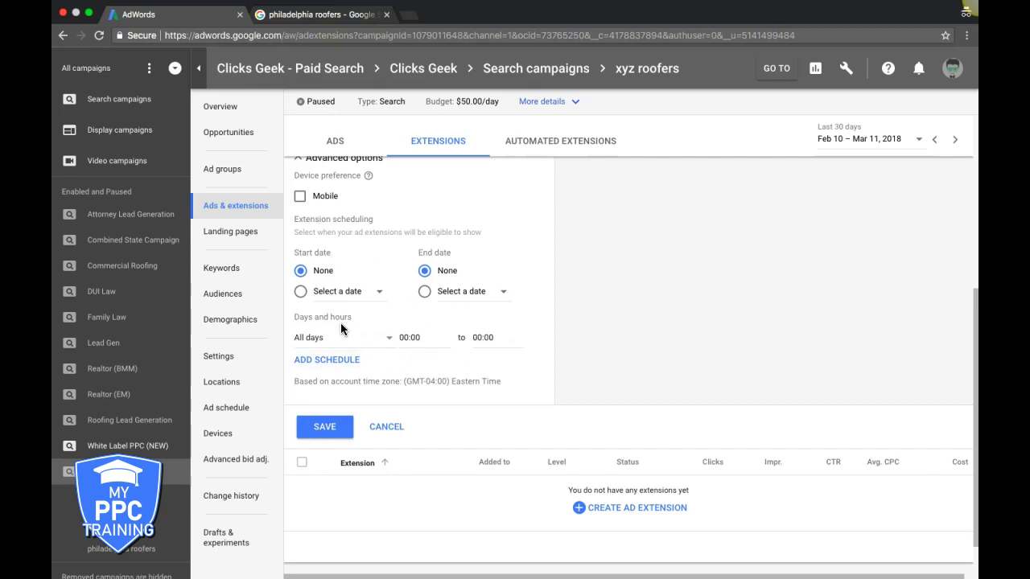
left_click(325, 427)
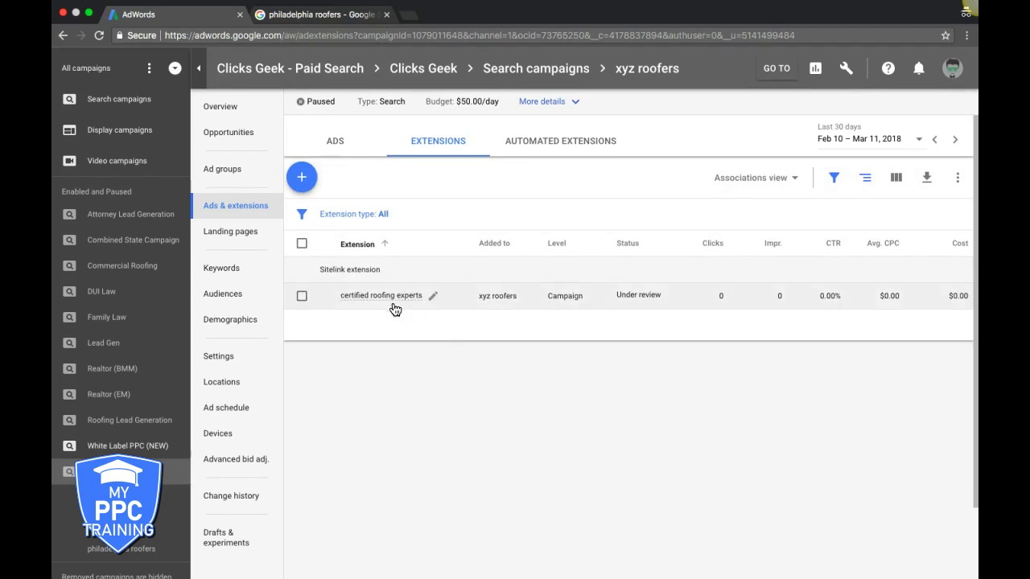
mouse_move(335, 301)
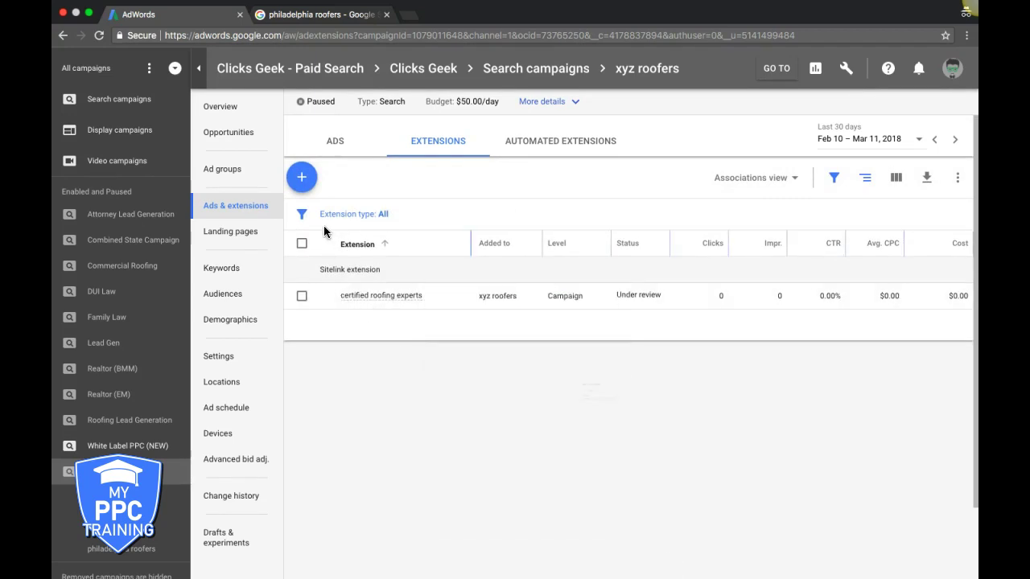
- Start a second campaign-level sitelink extension for xyz roofers and set its device preference to Mobile in the advanced options
left_click(302, 182)
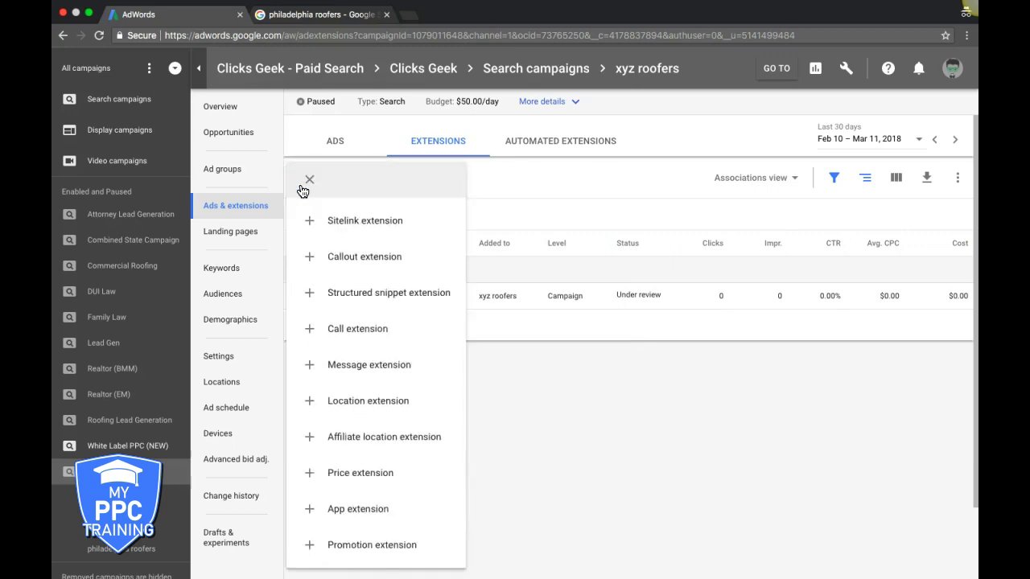
left_click(331, 219)
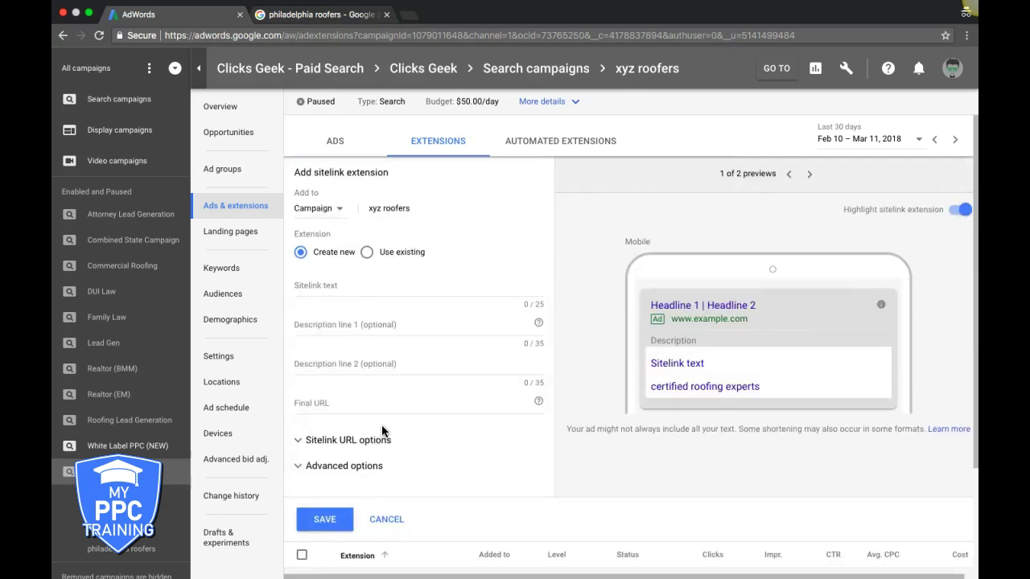
scroll(375, 460, "down", 1)
left_click(349, 452)
scroll(354, 454, "down", 3)
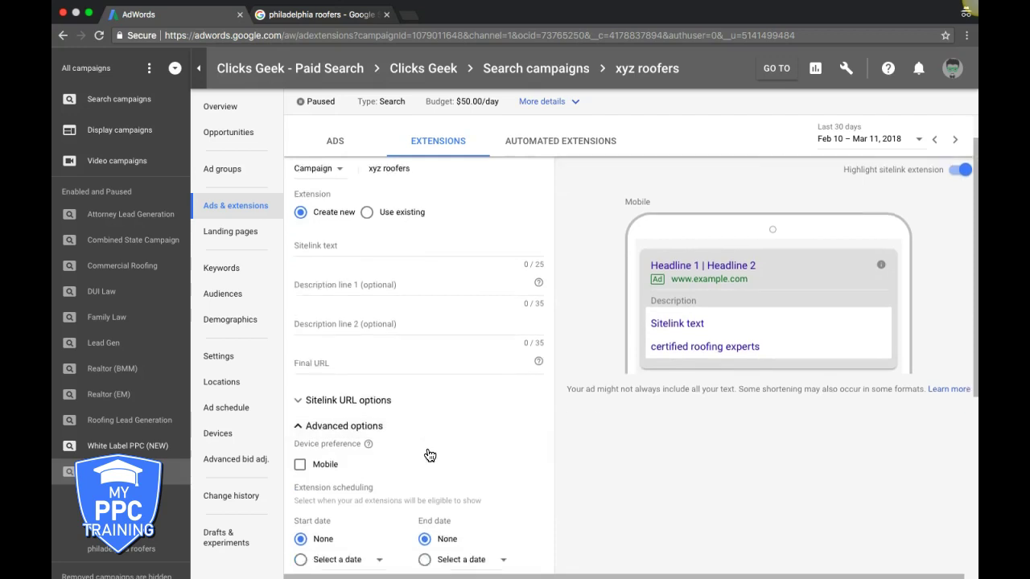
left_click(300, 372)
scroll(462, 372, "up", 3)
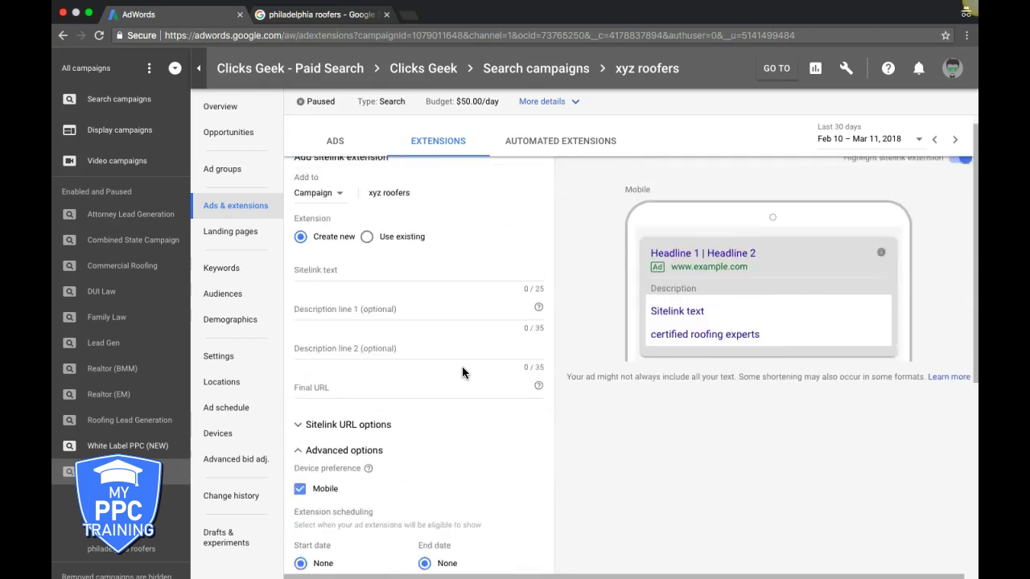
- Set the mobile sitelink's text to "certified roofing experts" and its final URL to xyzroofers.com/about
left_click(330, 279)
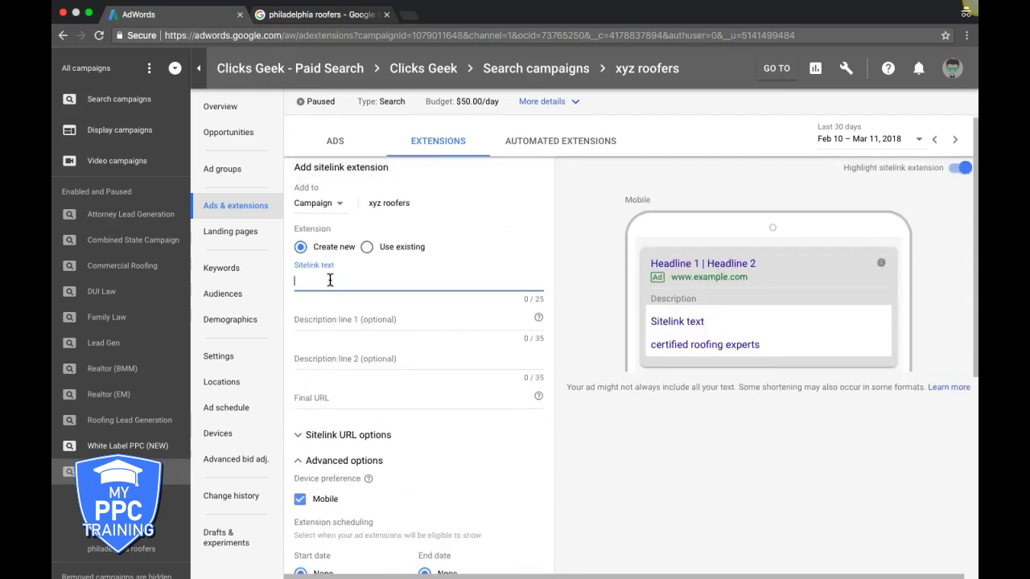
type("certified roofing experts")
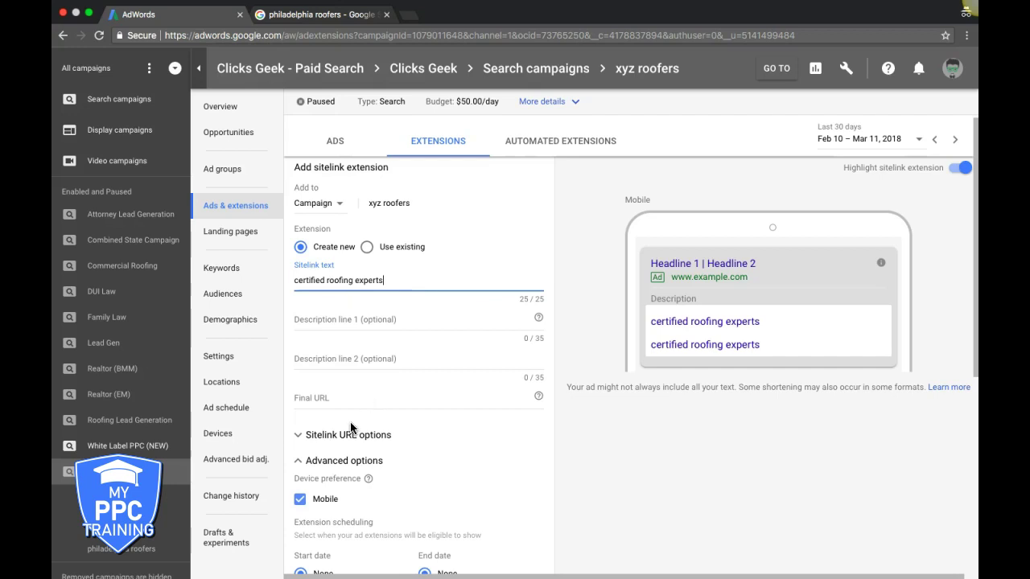
left_click(316, 394)
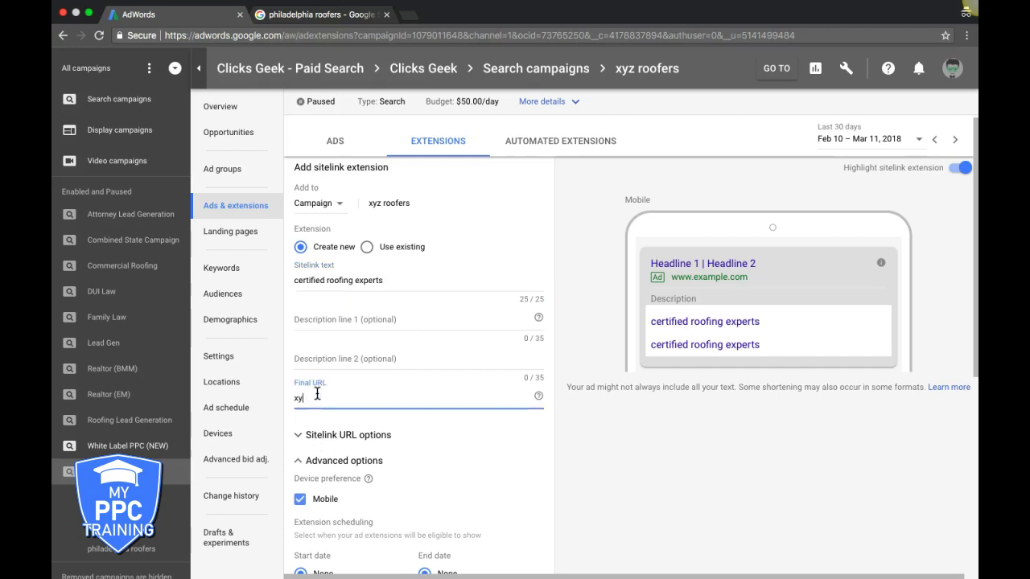
type("xyzroofers.com/about")
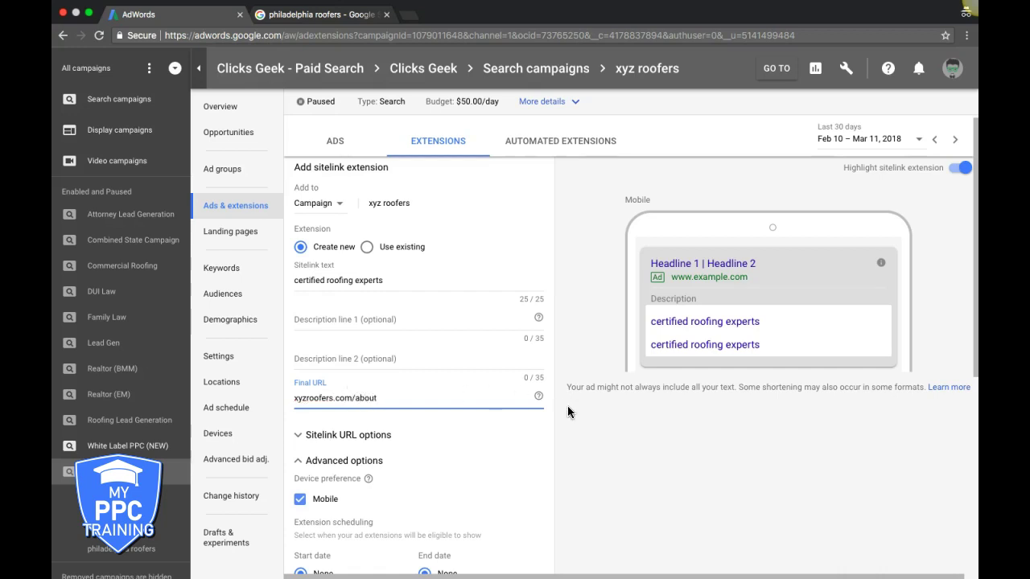
- Review the completed sitelink form and its scheduling options, and save the mobile-preferred sitelink extension
scroll(567, 408, "down", 2)
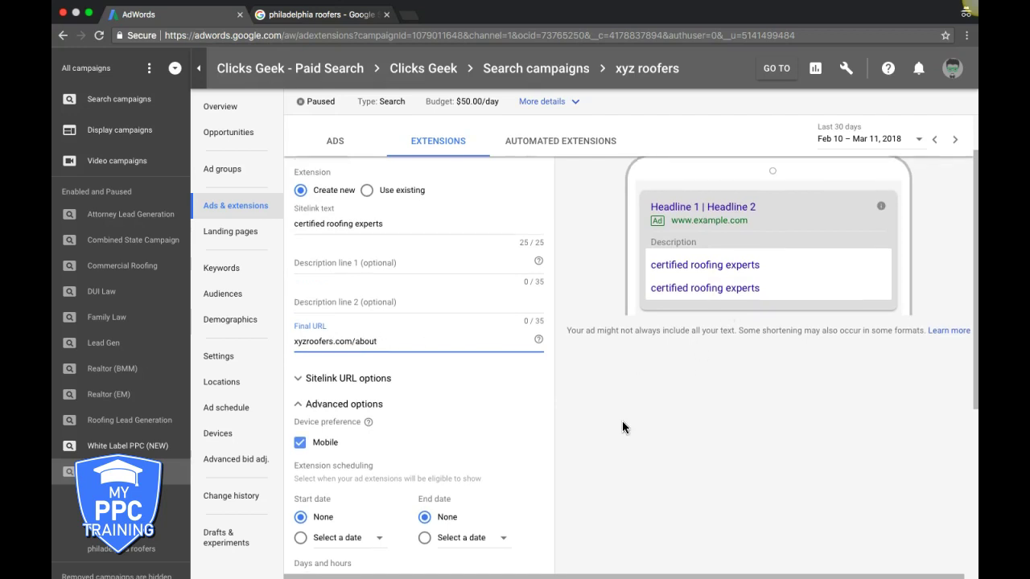
scroll(622, 420, "down", 3)
scroll(622, 420, "down", 1)
scroll(622, 420, "up", 5)
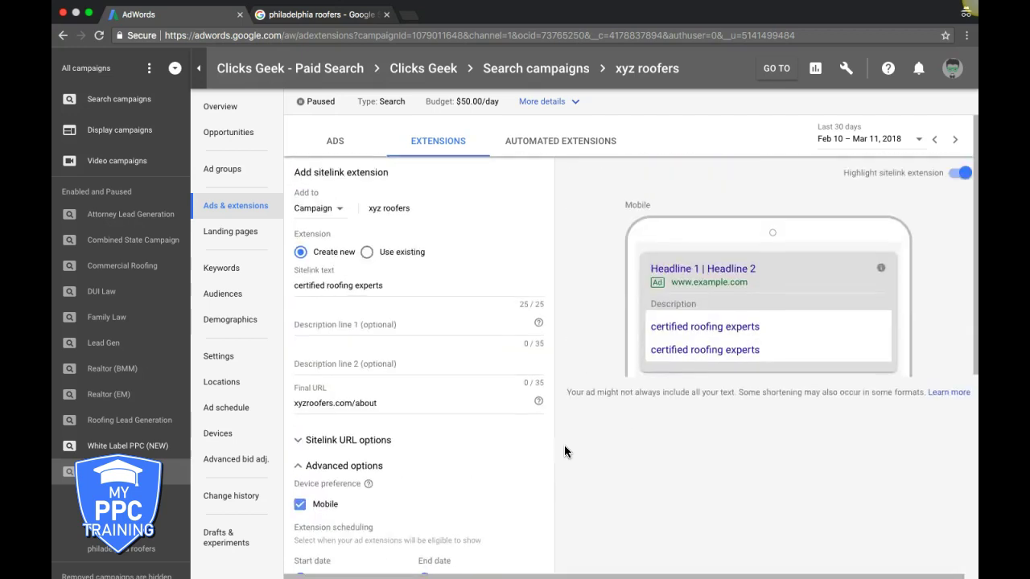
scroll(564, 445, "down", 5)
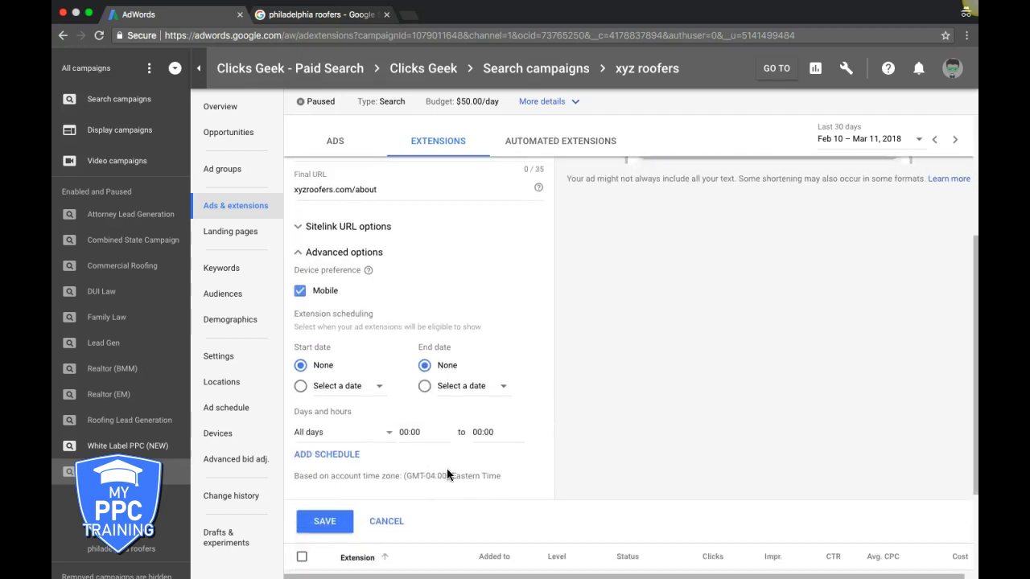
left_click(330, 522)
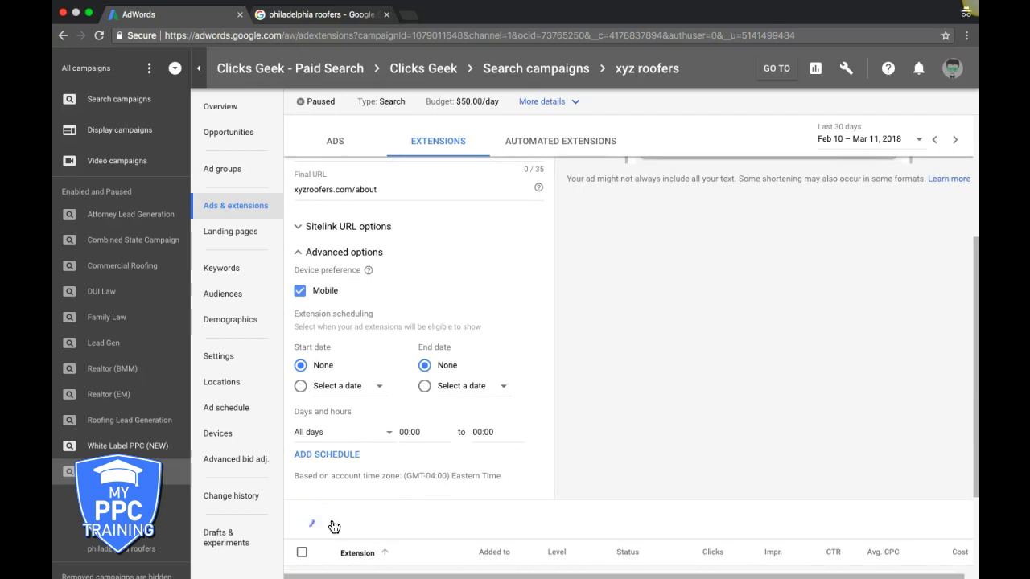